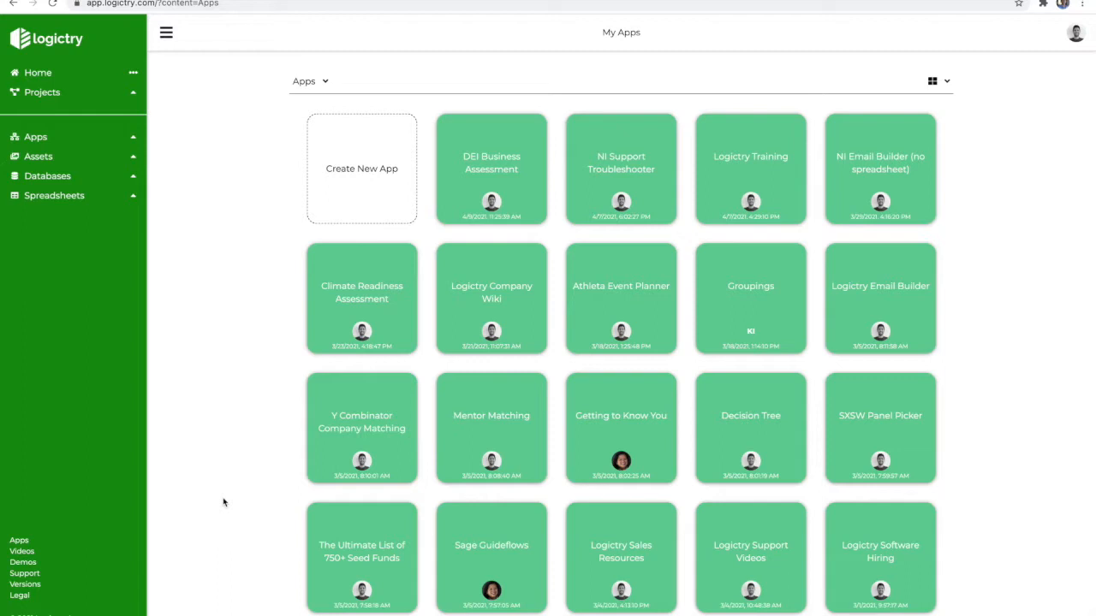
- Open The Ultimate List of 750+ Seed Funds app and filter for late-stage investors with at least 20 investments and 20 exits
{"action": "left_click", "coordinate": [354, 562]}
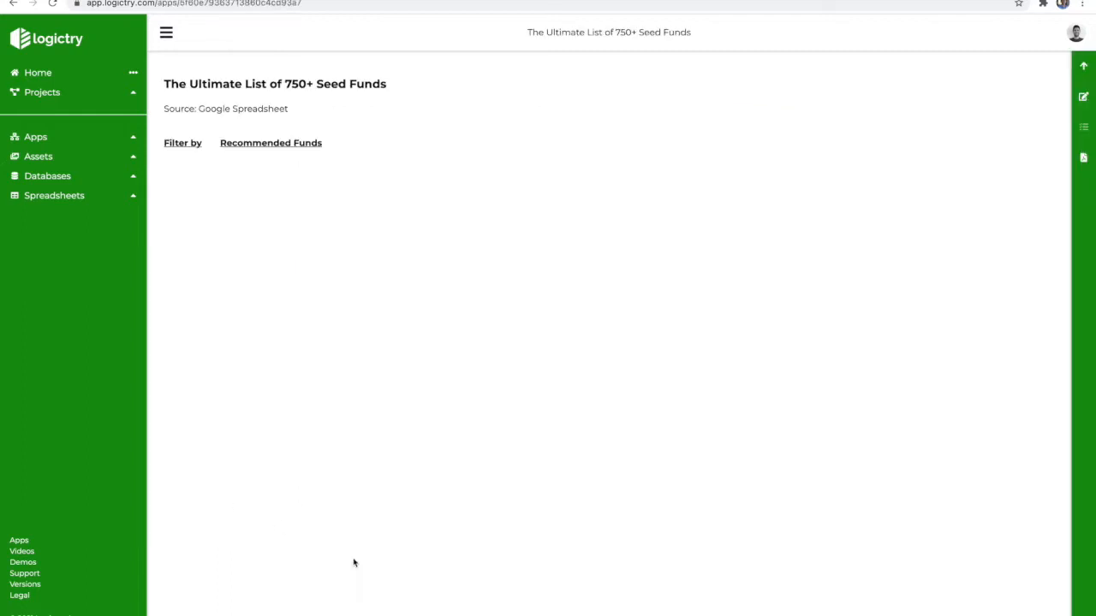
{"action": "left_click", "coordinate": [235, 113]}
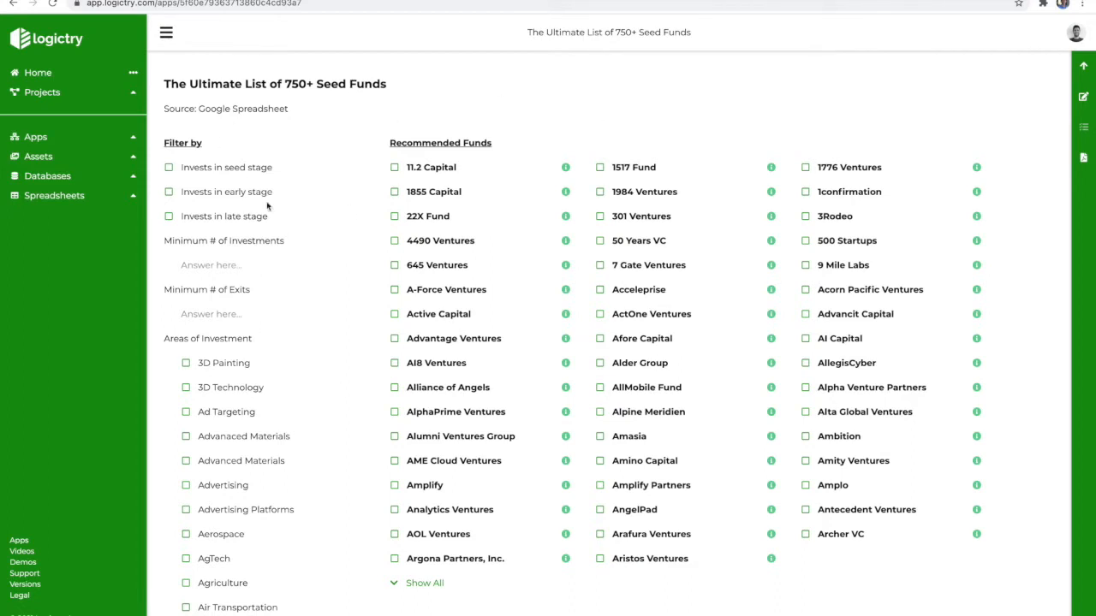
{"action": "left_click", "coordinate": [169, 217]}
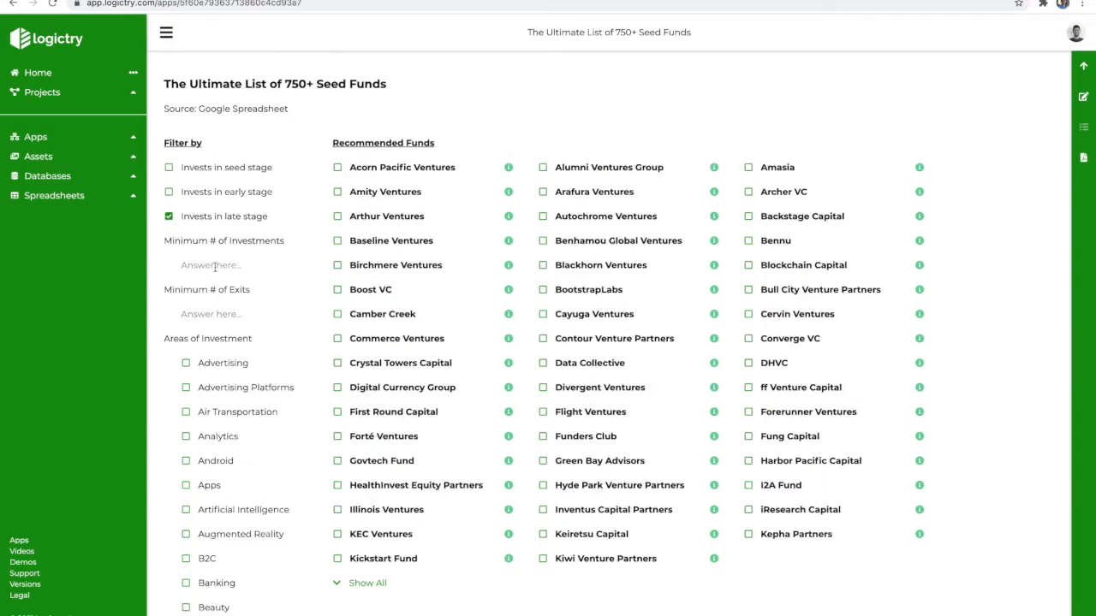
{"action": "left_click", "coordinate": [184, 266]}
{"action": "type", "text": "20"}
{"action": "left_click", "coordinate": [205, 315]}
{"action": "type", "text": "20"}
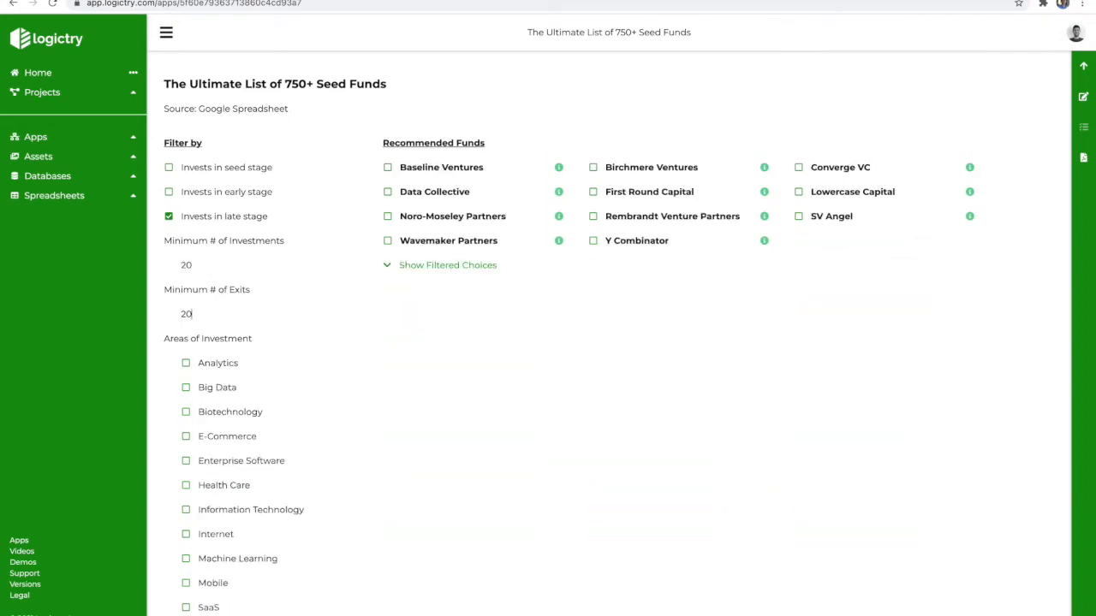
- Narrow the funds to the Big Data and Biotechnology investment areas and open the info for Data Collective
{"action": "left_click", "coordinate": [186, 387]}
{"action": "left_click", "coordinate": [185, 414]}
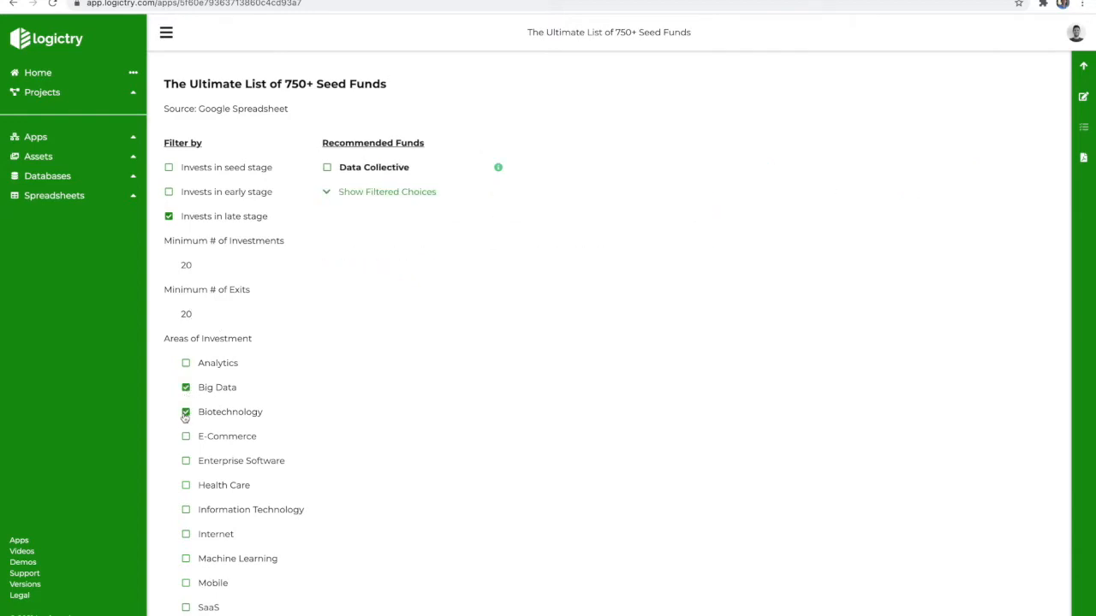
{"action": "left_click", "coordinate": [500, 171]}
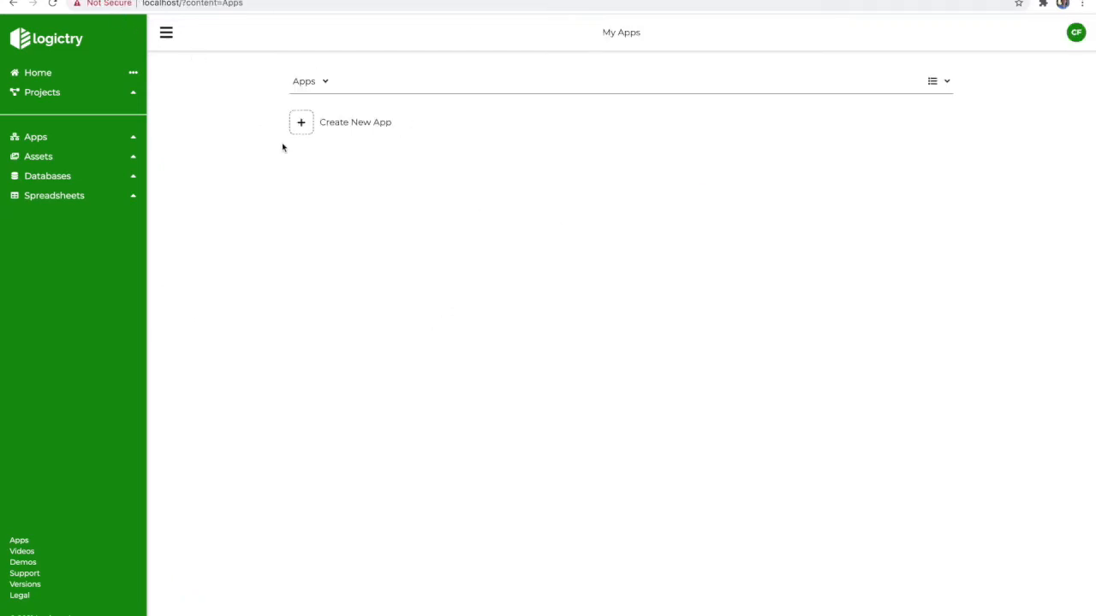
- Create a new app from the blank template and title it "Pivot Table"
{"action": "left_click", "coordinate": [344, 123]}
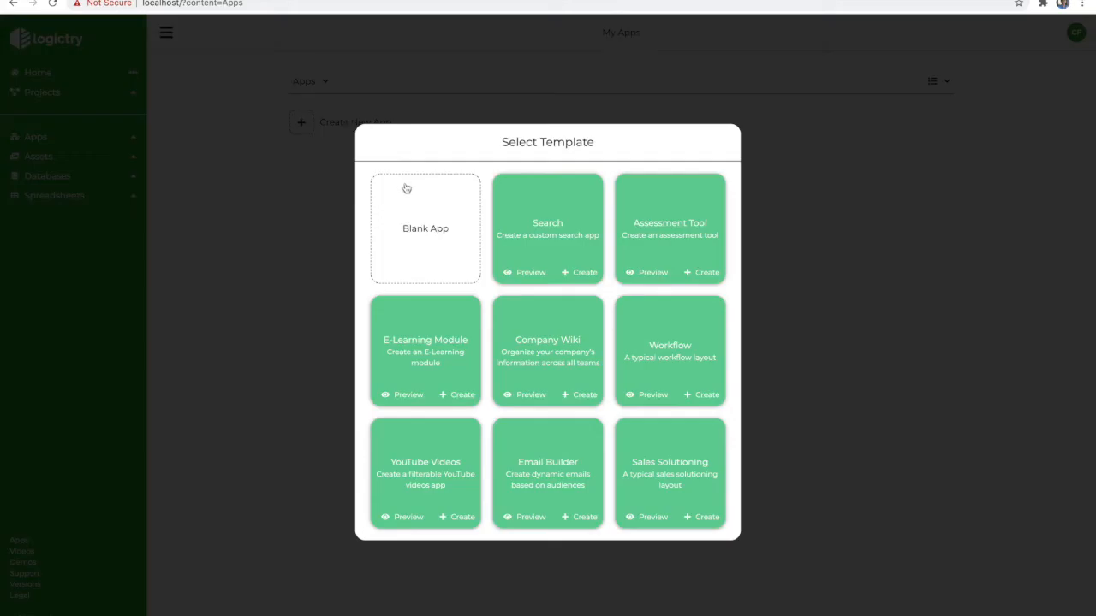
{"action": "left_click", "coordinate": [435, 227]}
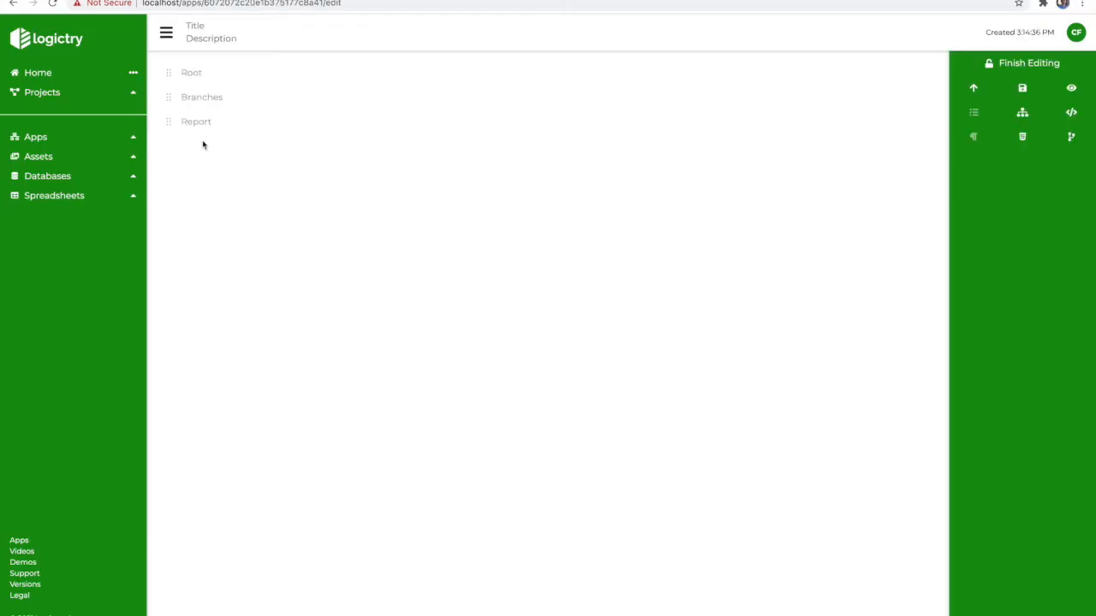
{"action": "left_click", "coordinate": [198, 28]}
{"action": "type", "text": "Pivot Table"}
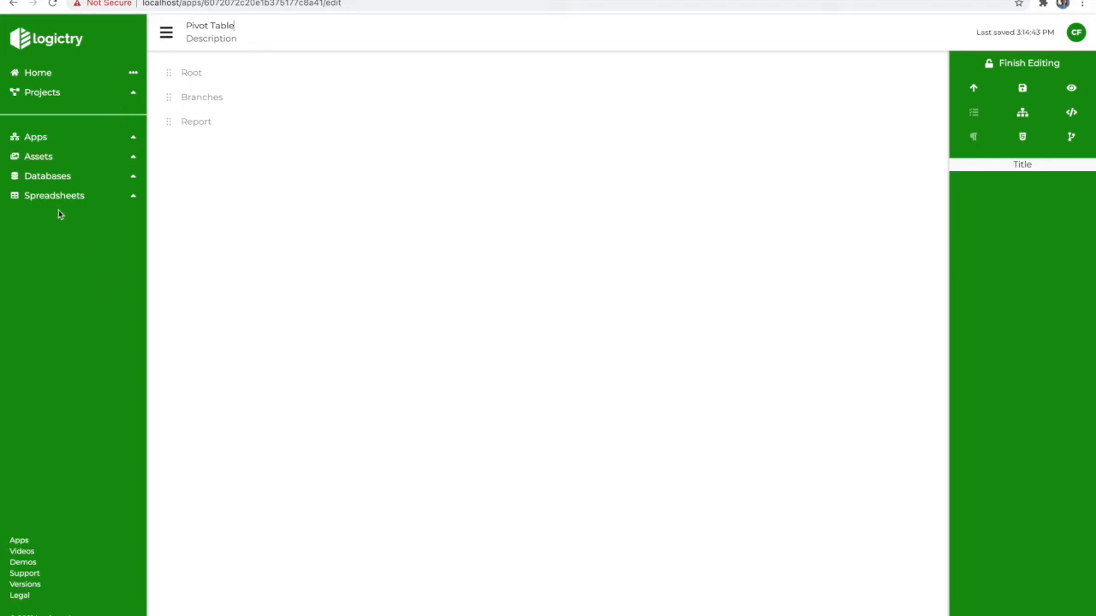
- Examine the columns and rows of the Customer Spreadsheet and return to the Pivot Table app
{"action": "left_click", "coordinate": [46, 199]}
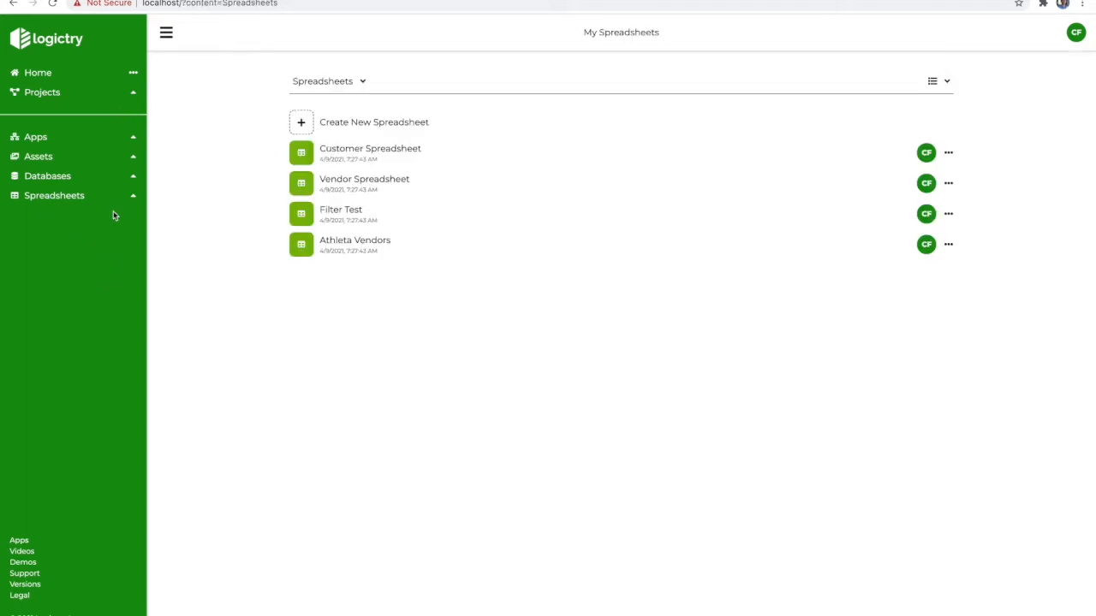
{"action": "left_click", "coordinate": [346, 158]}
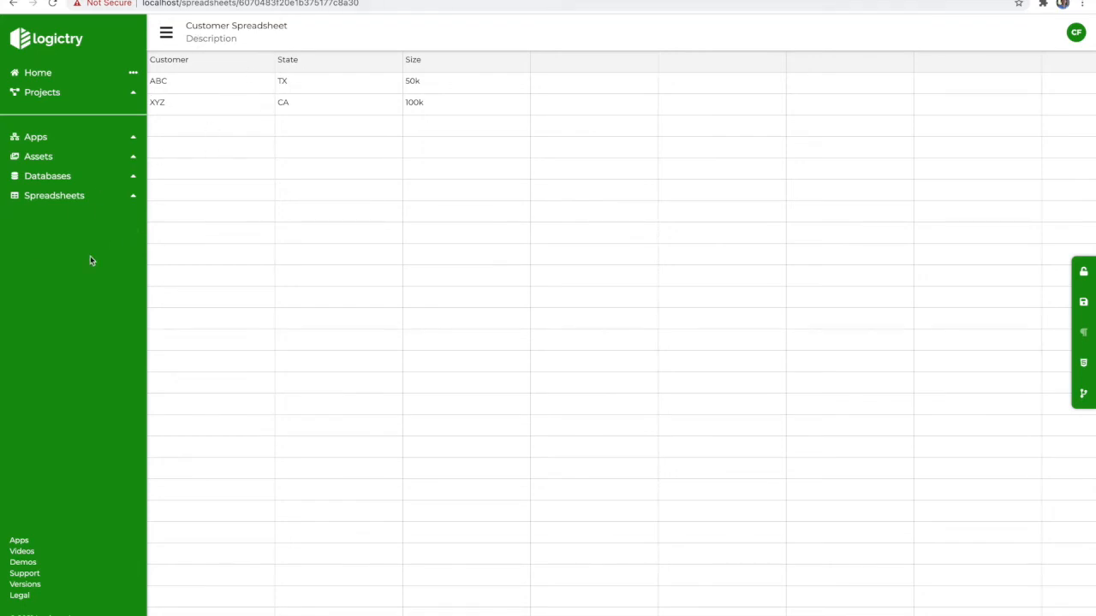
{"action": "left_click", "coordinate": [38, 139]}
{"action": "left_click", "coordinate": [346, 158]}
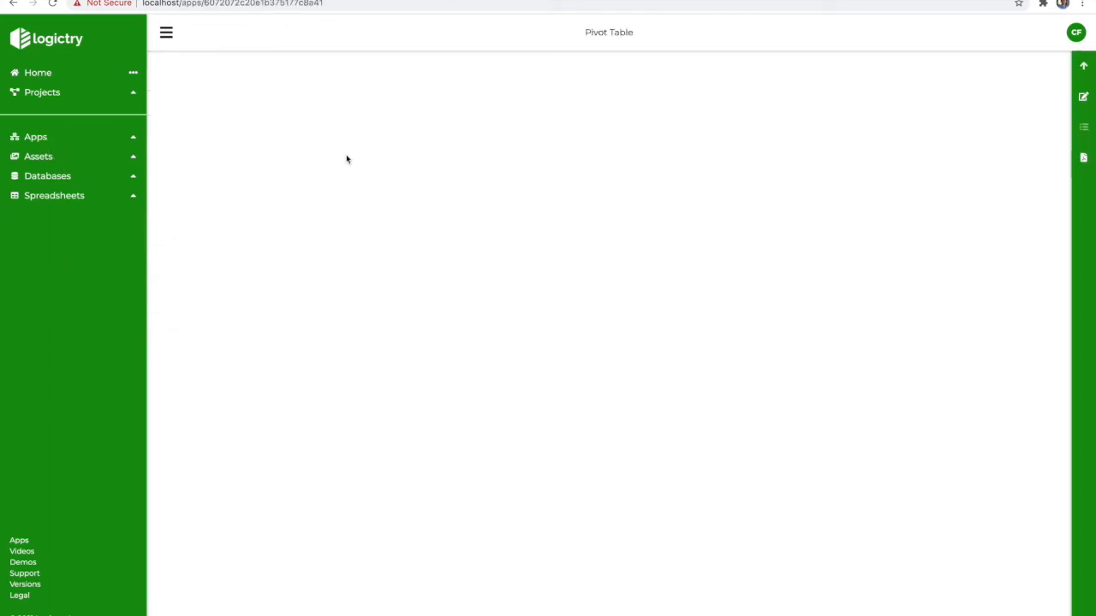
- Put the Pivot Table app in edit mode and add a FilterLogic element under Root with a nested Data element
{"action": "left_click", "coordinate": [1083, 97]}
{"action": "left_click", "coordinate": [196, 70]}
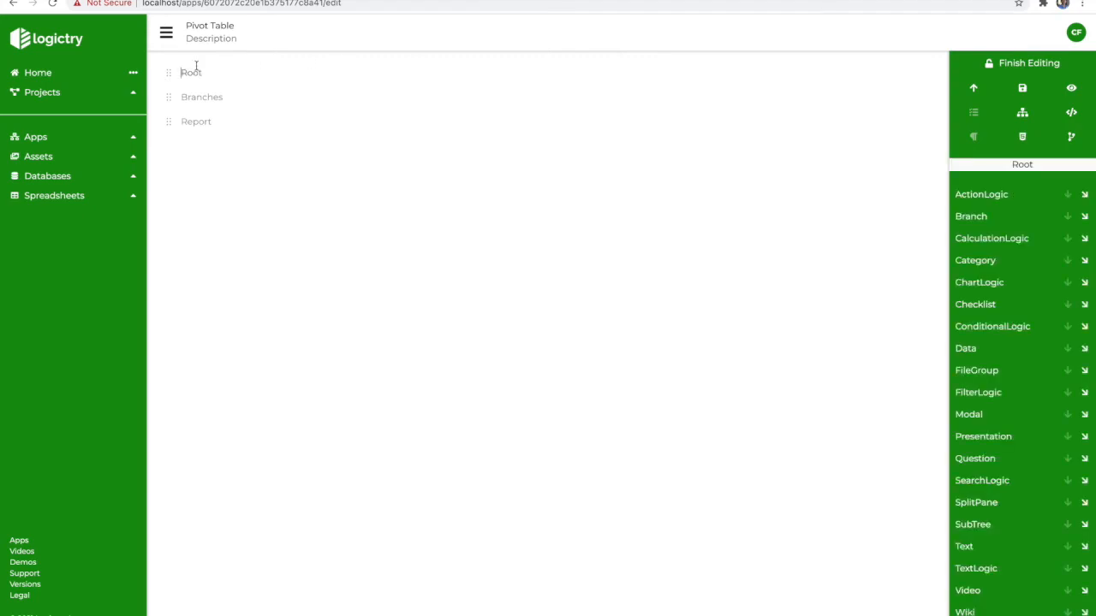
{"action": "left_click", "coordinate": [1085, 393]}
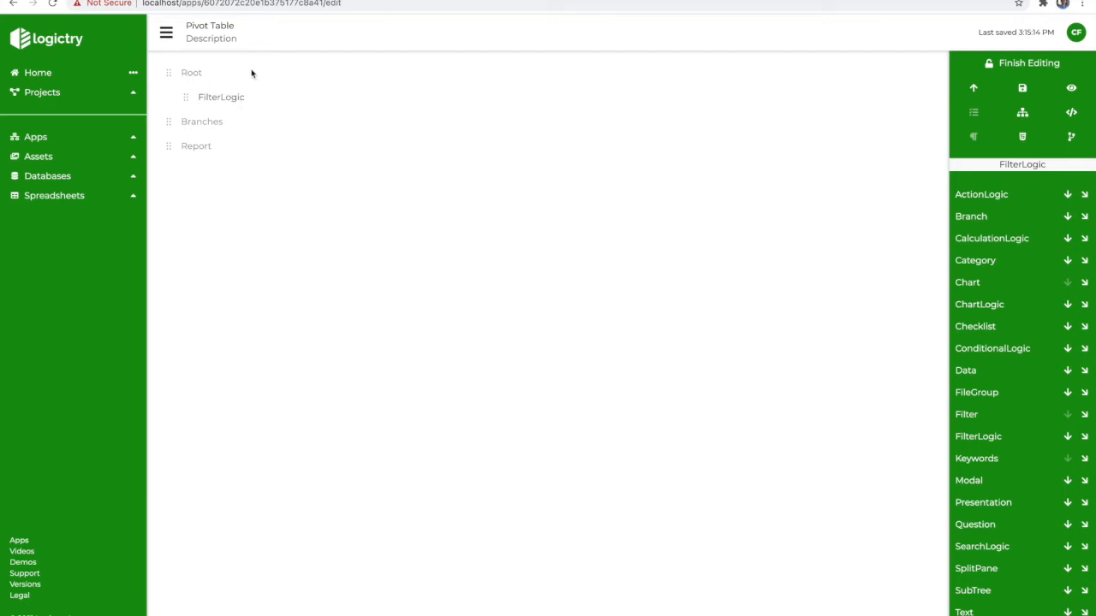
{"action": "left_click", "coordinate": [1085, 371]}
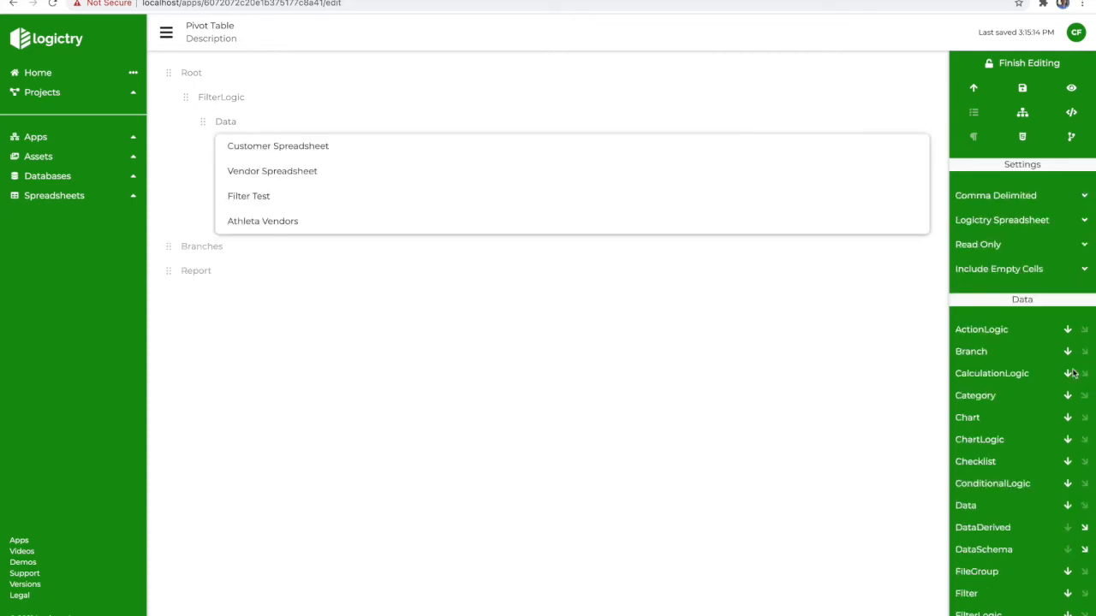
- Review the available data source types for the Data element and link it to the Customer Spreadsheet
{"action": "left_click", "coordinate": [1017, 221]}
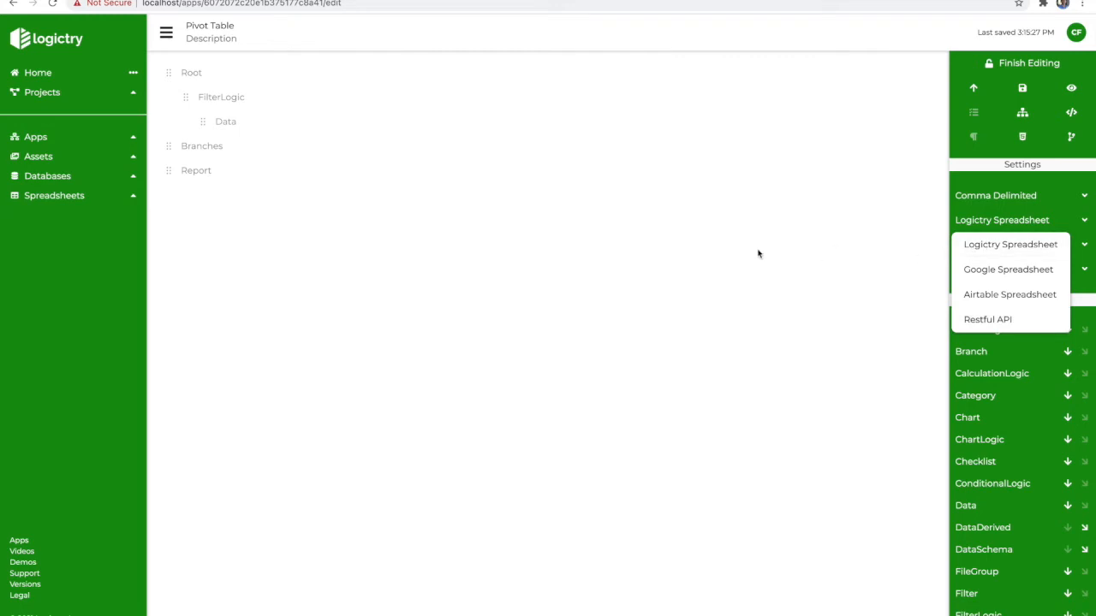
{"action": "left_click", "coordinate": [573, 265]}
{"action": "left_click", "coordinate": [226, 121]}
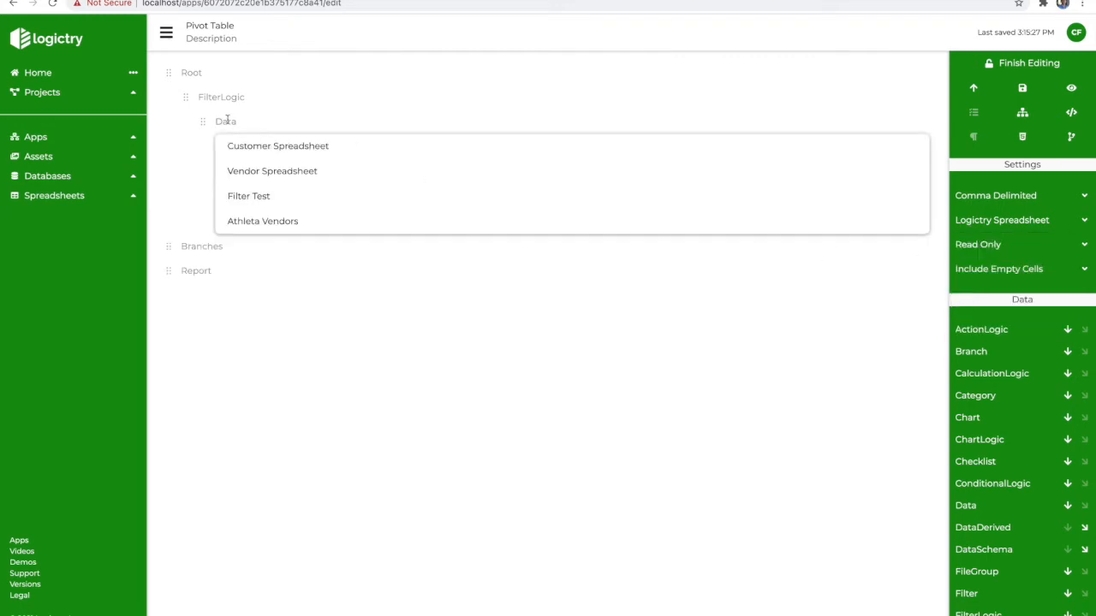
{"action": "left_click", "coordinate": [287, 147]}
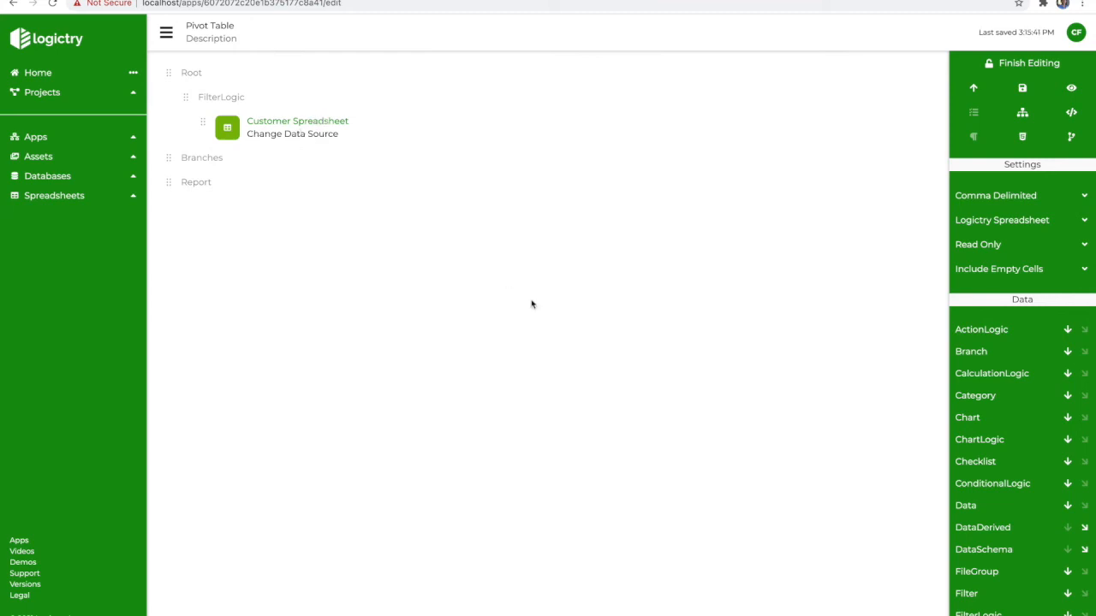
- Add three Filter elements below the data source and name them State, Size and Customer to match the spreadsheet's column headers
{"action": "left_click", "coordinate": [1068, 593]}
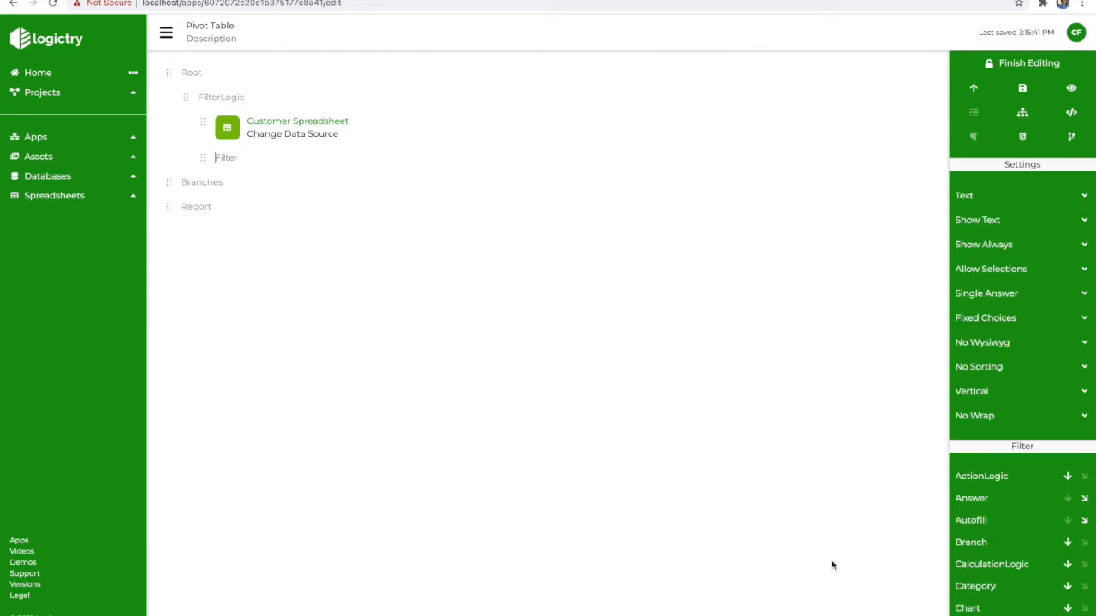
{"action": "key", "text": "Return"}
{"action": "key", "text": "Return"}
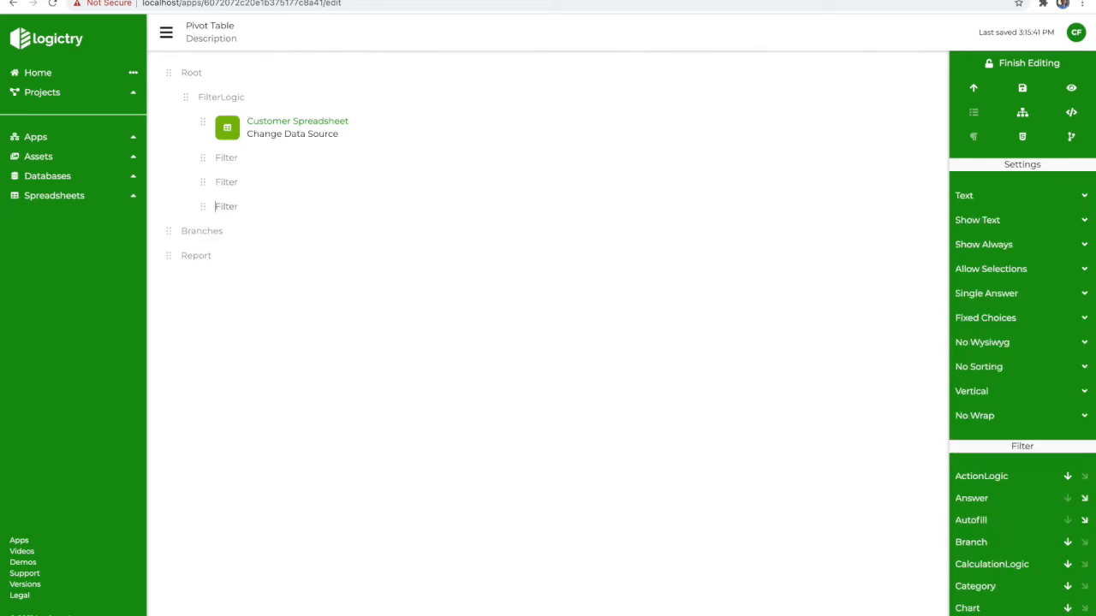
{"action": "left_click", "coordinate": [225, 159]}
{"action": "type", "text": "State"}
{"action": "left_click", "coordinate": [282, 131]}
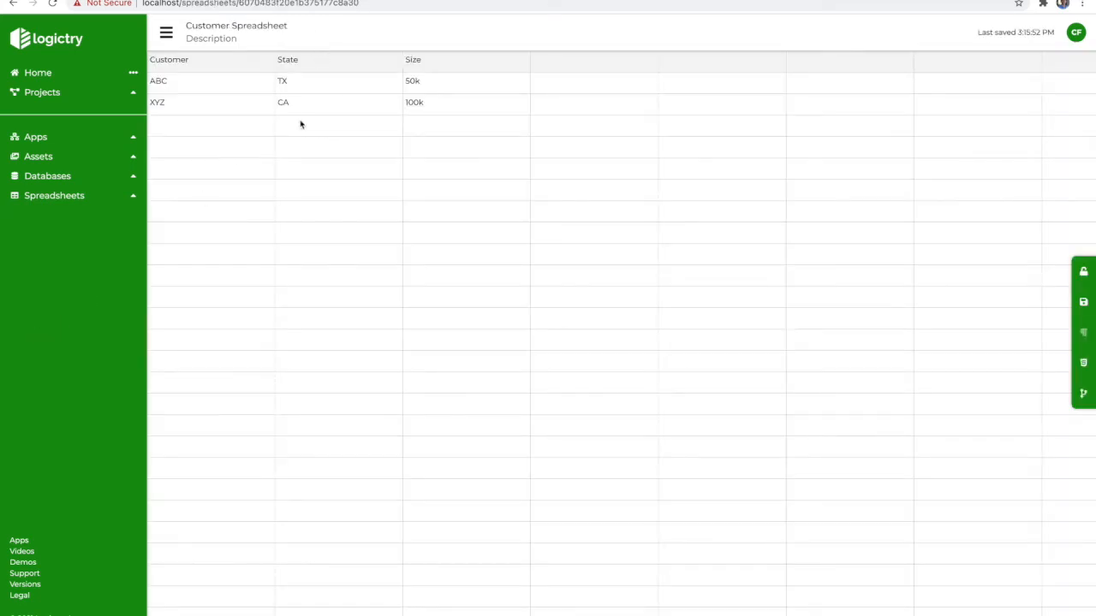
{"action": "scroll", "coordinate": [108, 346], "scroll_direction": "left", "scroll_amount": 5}
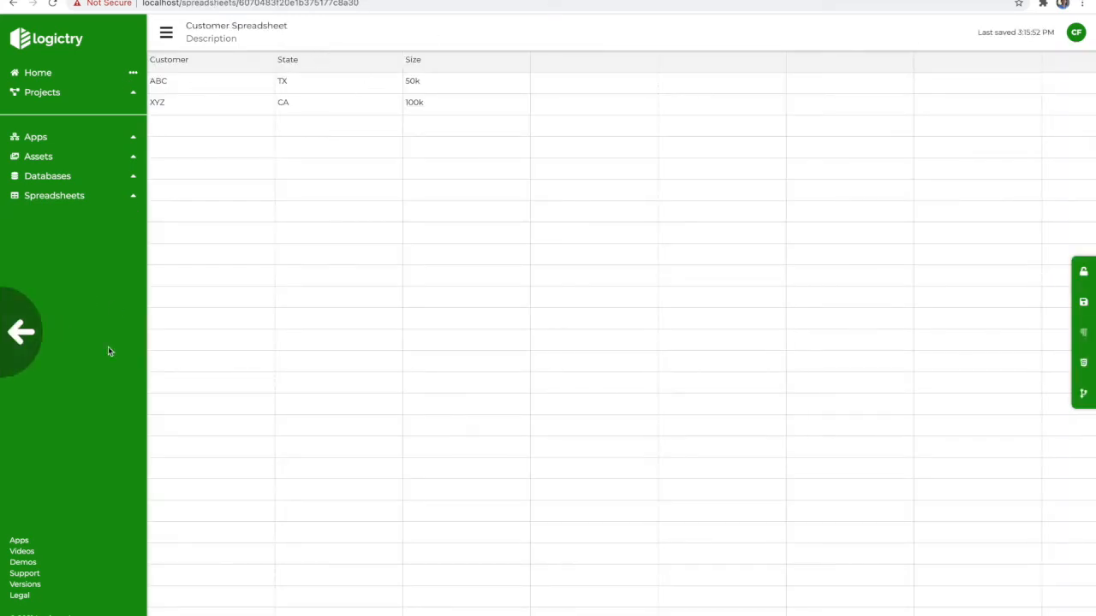
{"action": "left_click", "coordinate": [230, 188]}
{"action": "type", "text": "Size"}
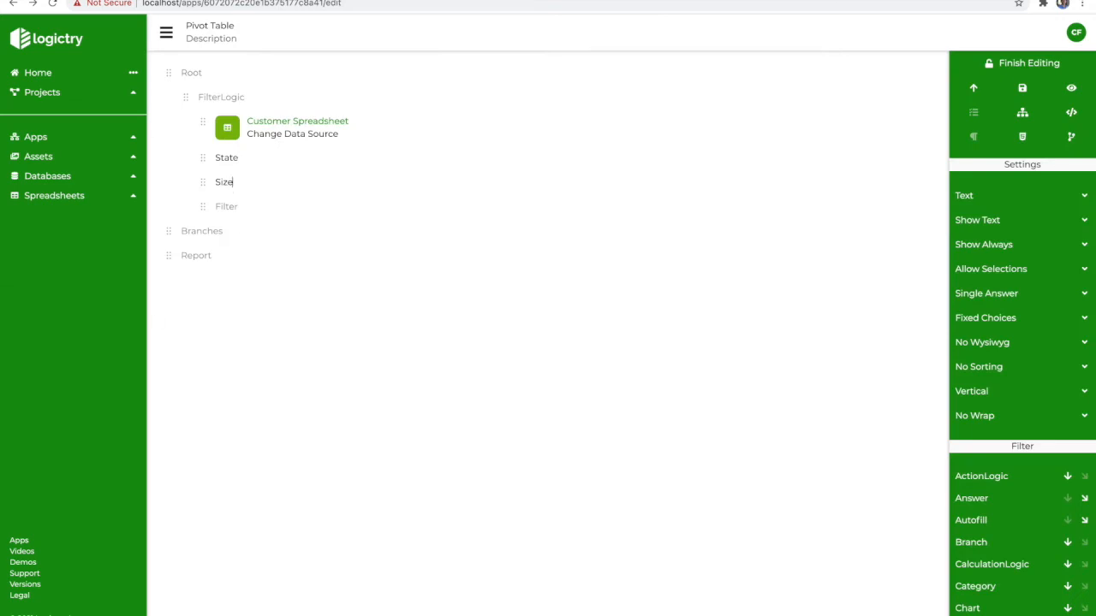
{"action": "type", "text": "Customer"}
- Preview the app and test the filters by choosing the TX and CA states and the 50k and 100k sizes
{"action": "left_click", "coordinate": [1071, 89]}
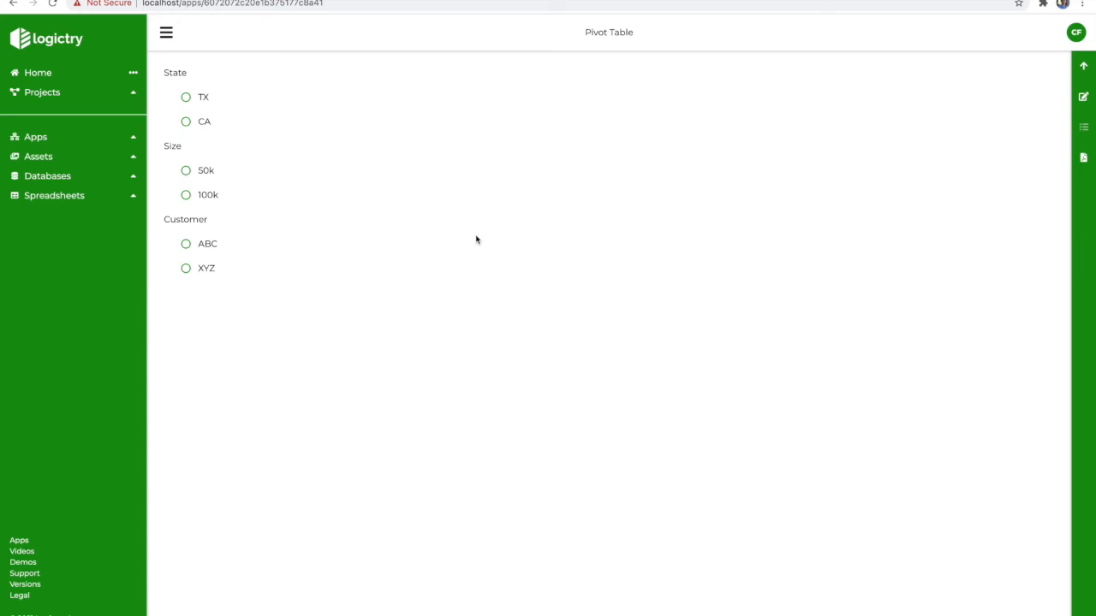
{"action": "left_click", "coordinate": [185, 103]}
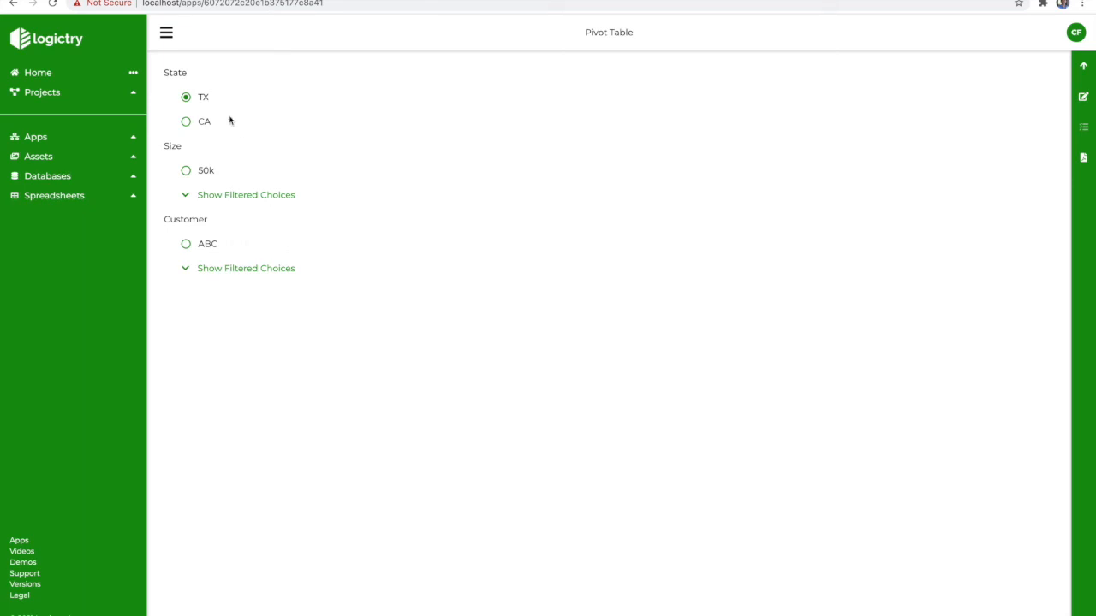
{"action": "left_click", "coordinate": [186, 133]}
{"action": "left_click", "coordinate": [187, 126]}
{"action": "left_click", "coordinate": [184, 176]}
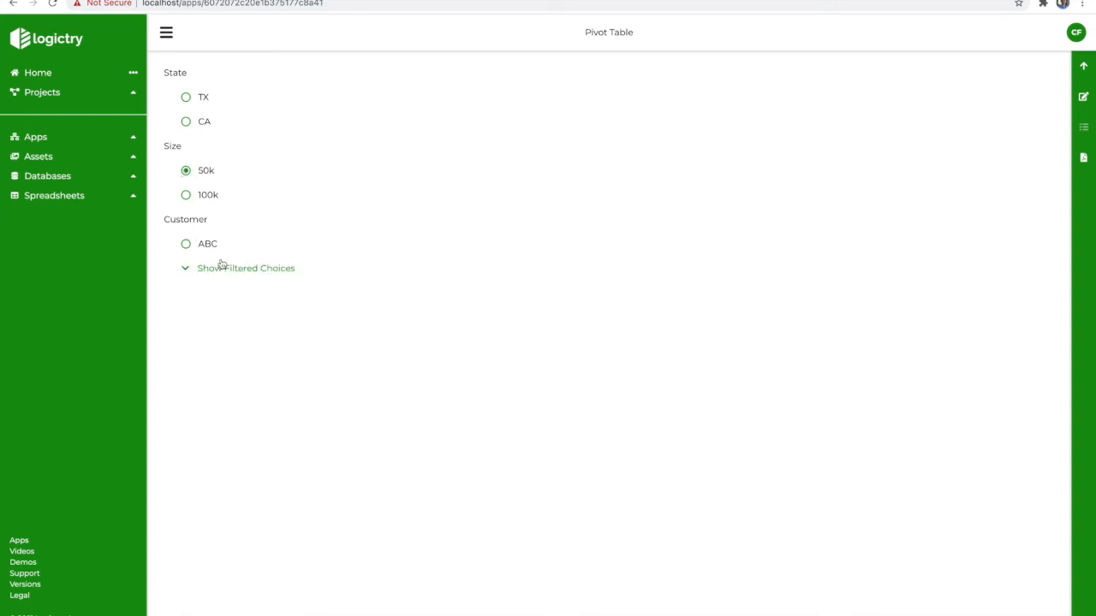
{"action": "left_click", "coordinate": [186, 195]}
- Return to editing and add a SplitPane with two Pane elements inside FilterLogic
{"action": "left_click", "coordinate": [1084, 99]}
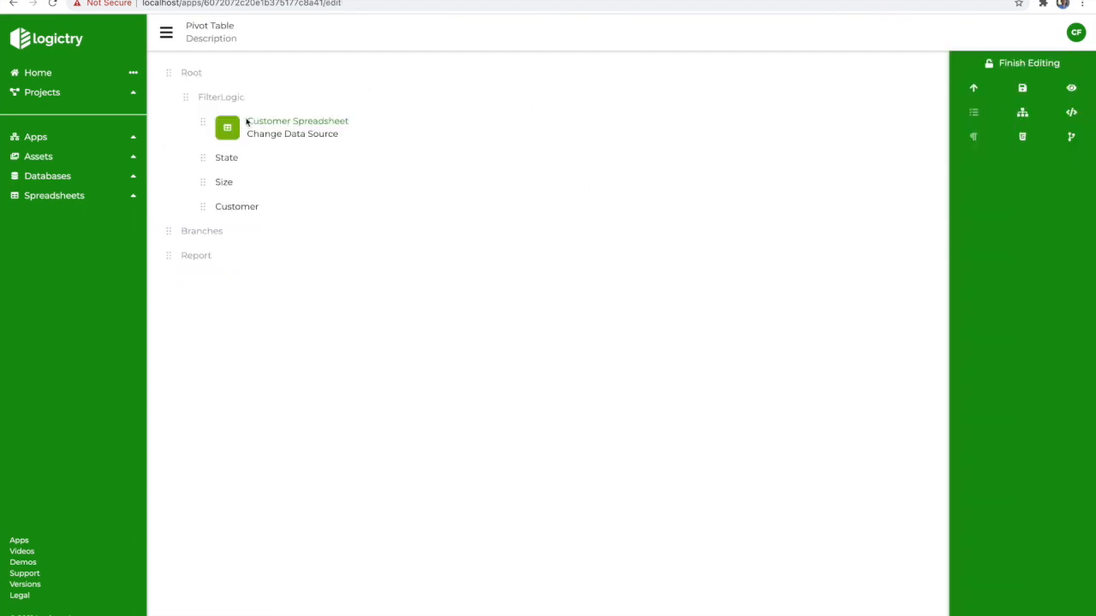
{"action": "left_click", "coordinate": [216, 96]}
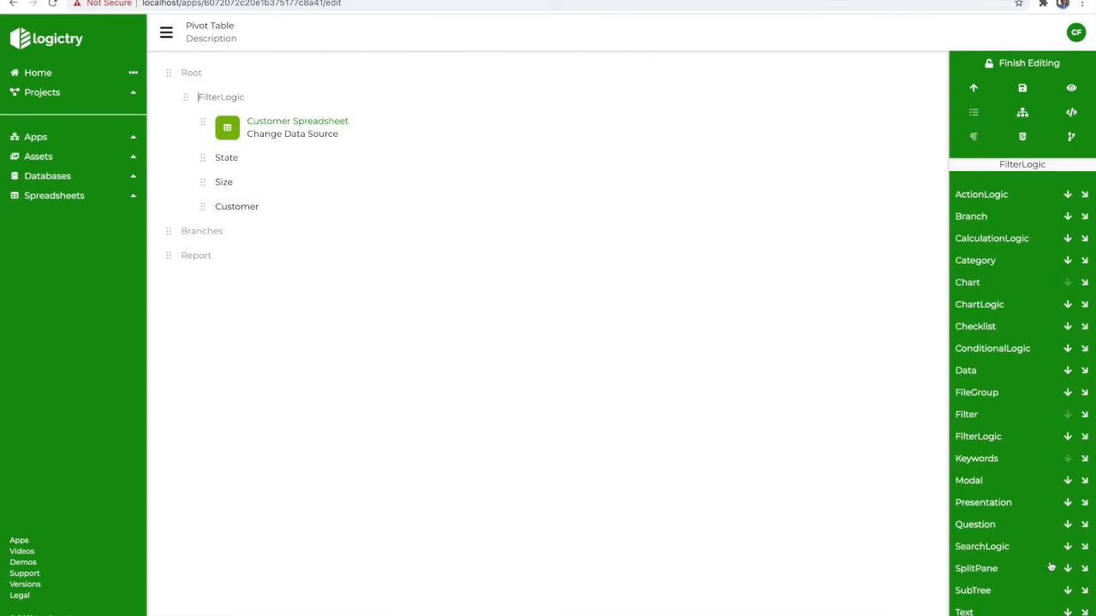
{"action": "left_click", "coordinate": [1085, 570]}
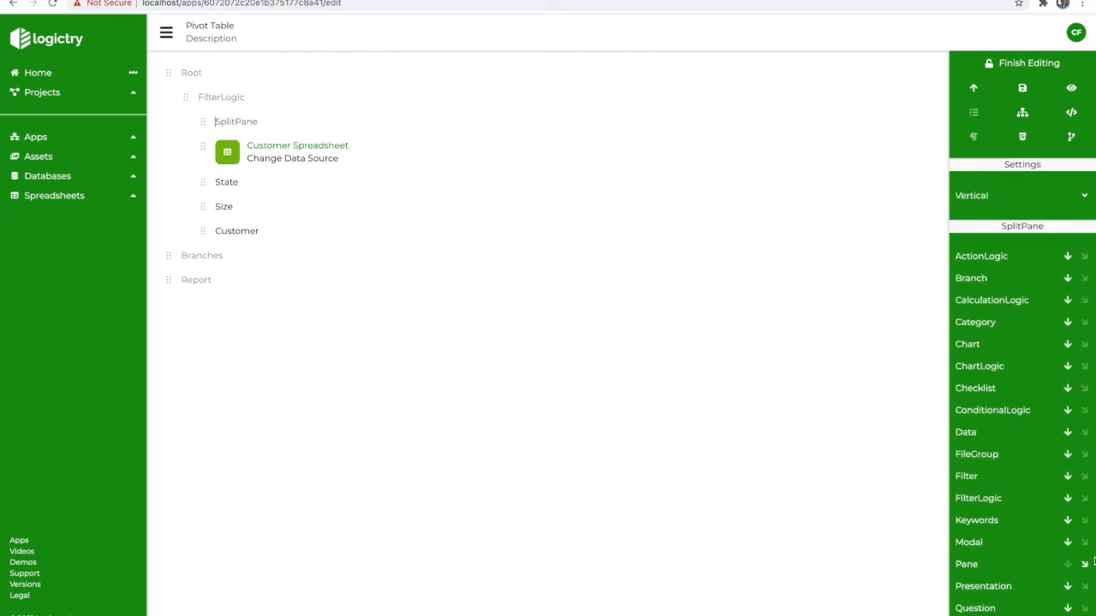
{"action": "left_click", "coordinate": [1085, 564]}
{"action": "left_click", "coordinate": [1085, 588]}
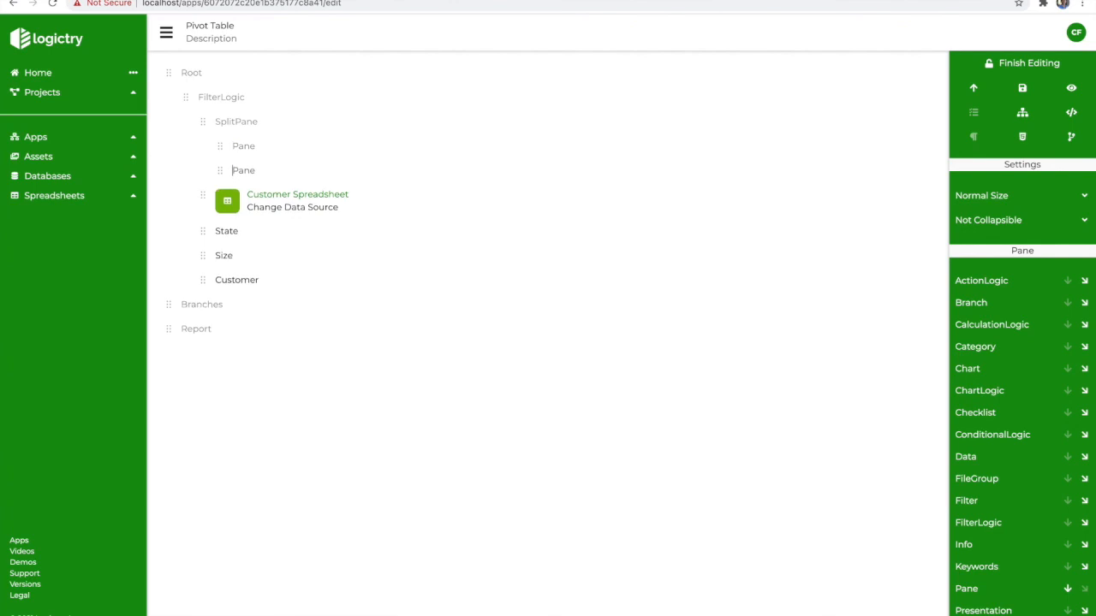
- Move the State and Size filters into the first pane and the Customer filter into the second pane
{"action": "left_click_drag", "start_coordinate": [203, 232], "coordinate": [260, 153]}
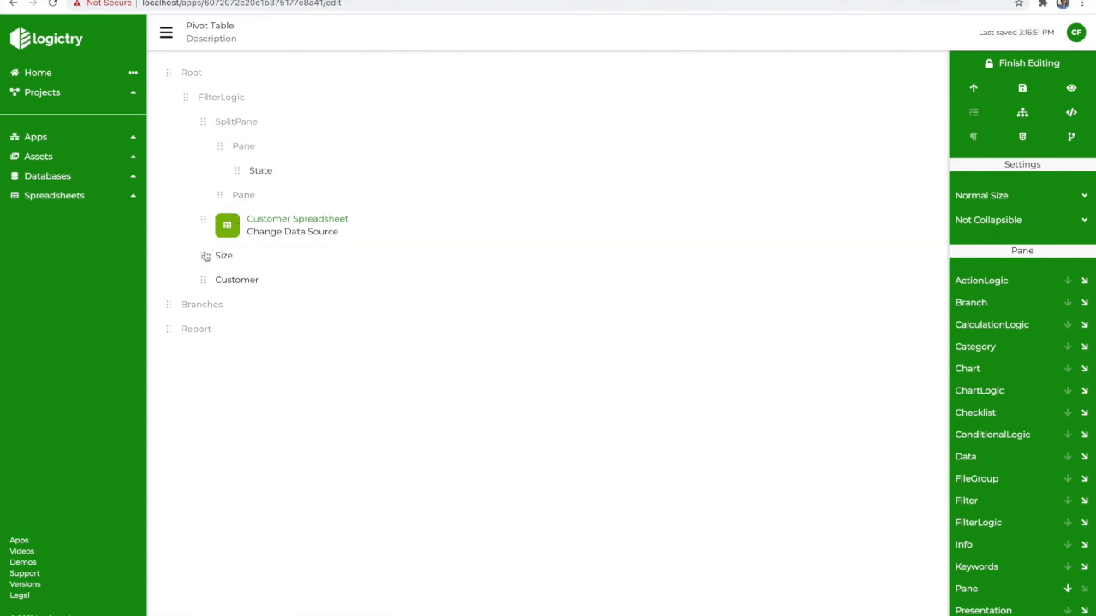
{"action": "left_click_drag", "start_coordinate": [204, 258], "coordinate": [265, 189]}
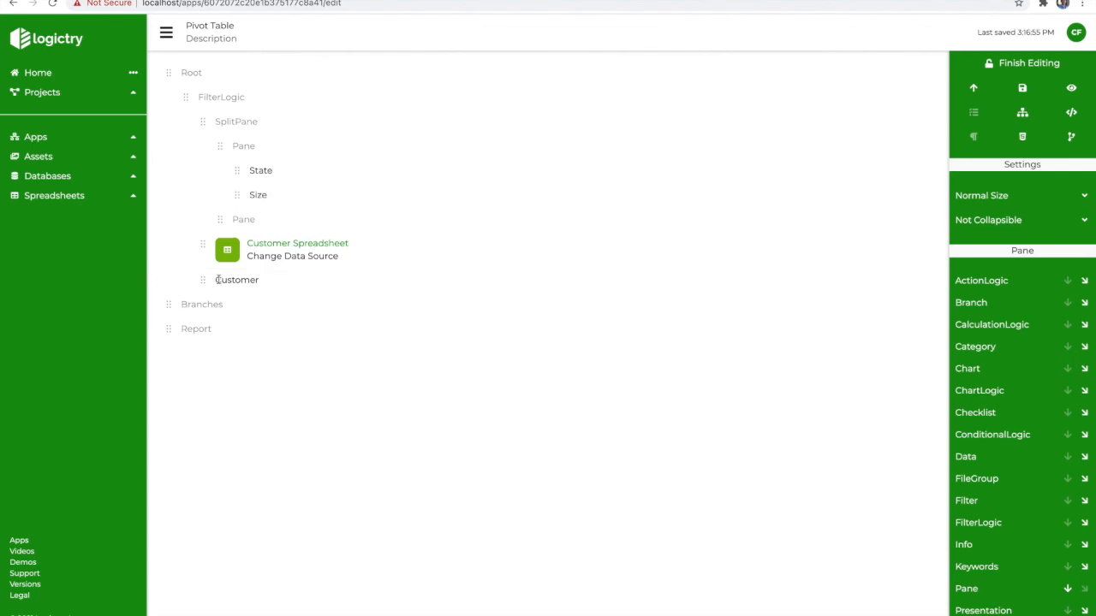
{"action": "left_click_drag", "start_coordinate": [202, 288], "coordinate": [258, 222]}
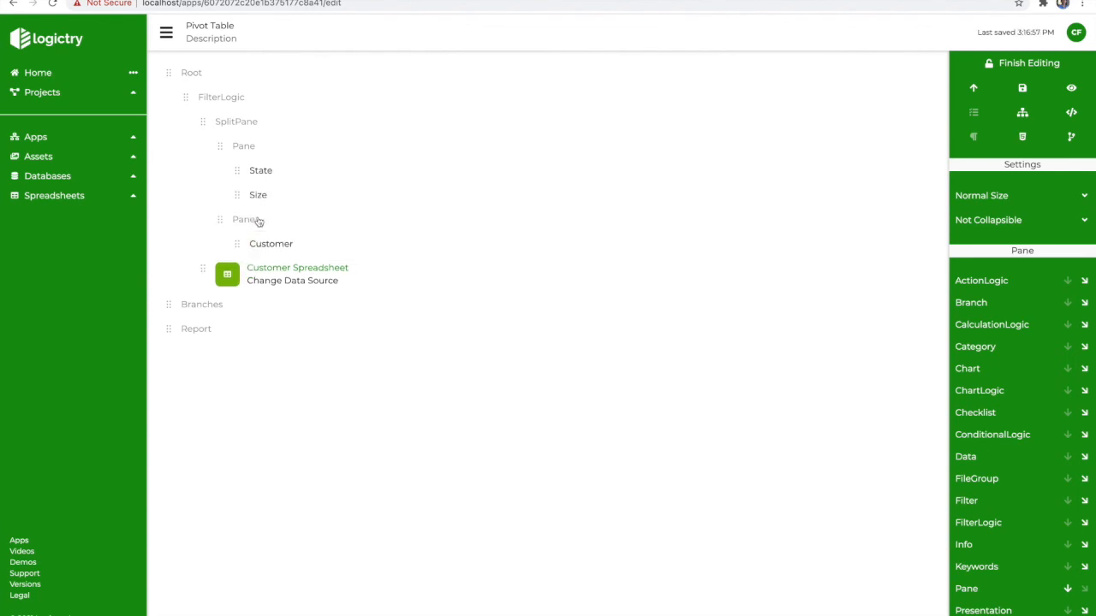
- Preview the split layout and test the filters with state TX, followed by state CA with size 100k
{"action": "left_click", "coordinate": [1072, 89]}
{"action": "left_click", "coordinate": [186, 98]}
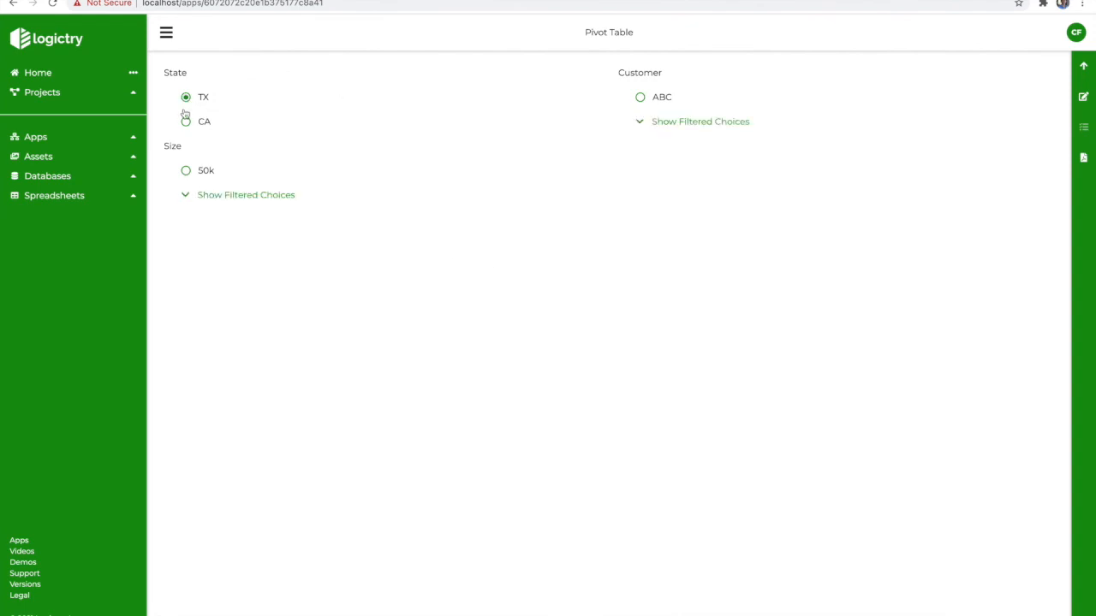
{"action": "left_click", "coordinate": [185, 122]}
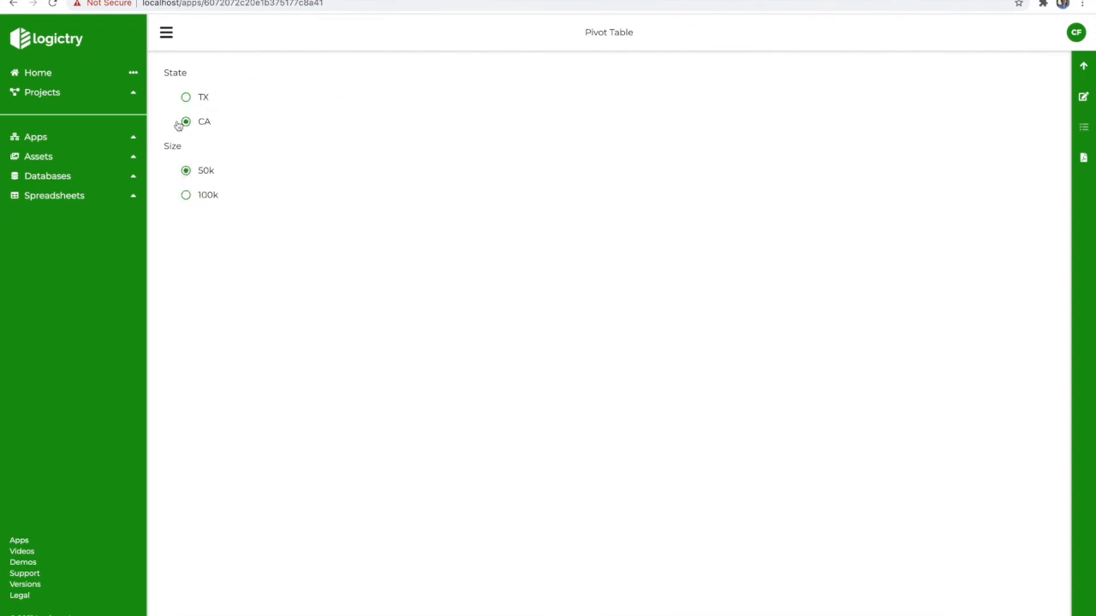
{"action": "left_click", "coordinate": [186, 192]}
{"action": "left_click", "coordinate": [186, 170]}
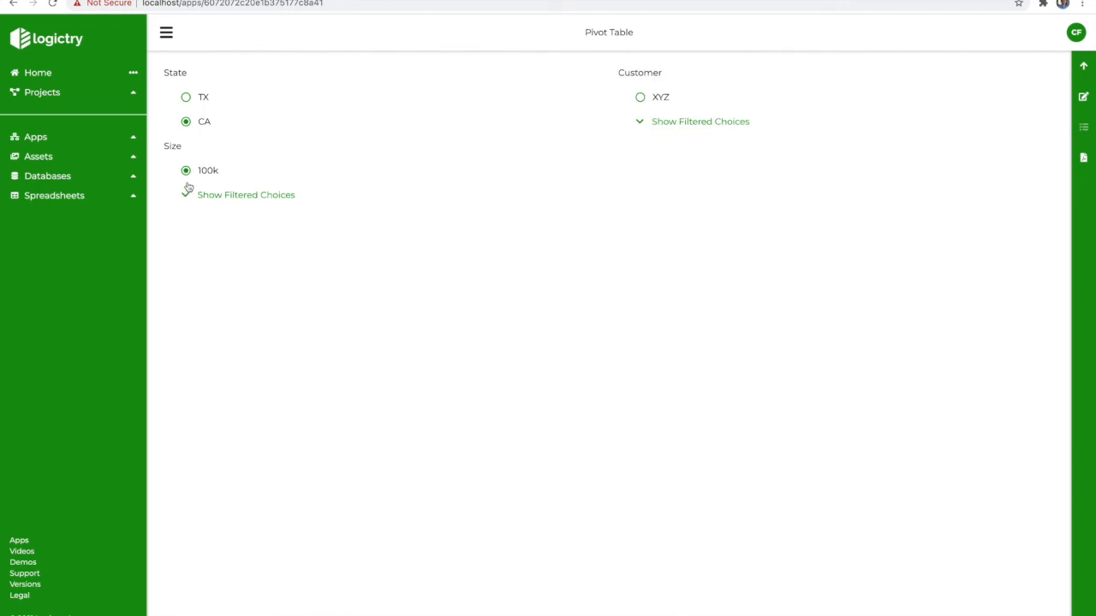